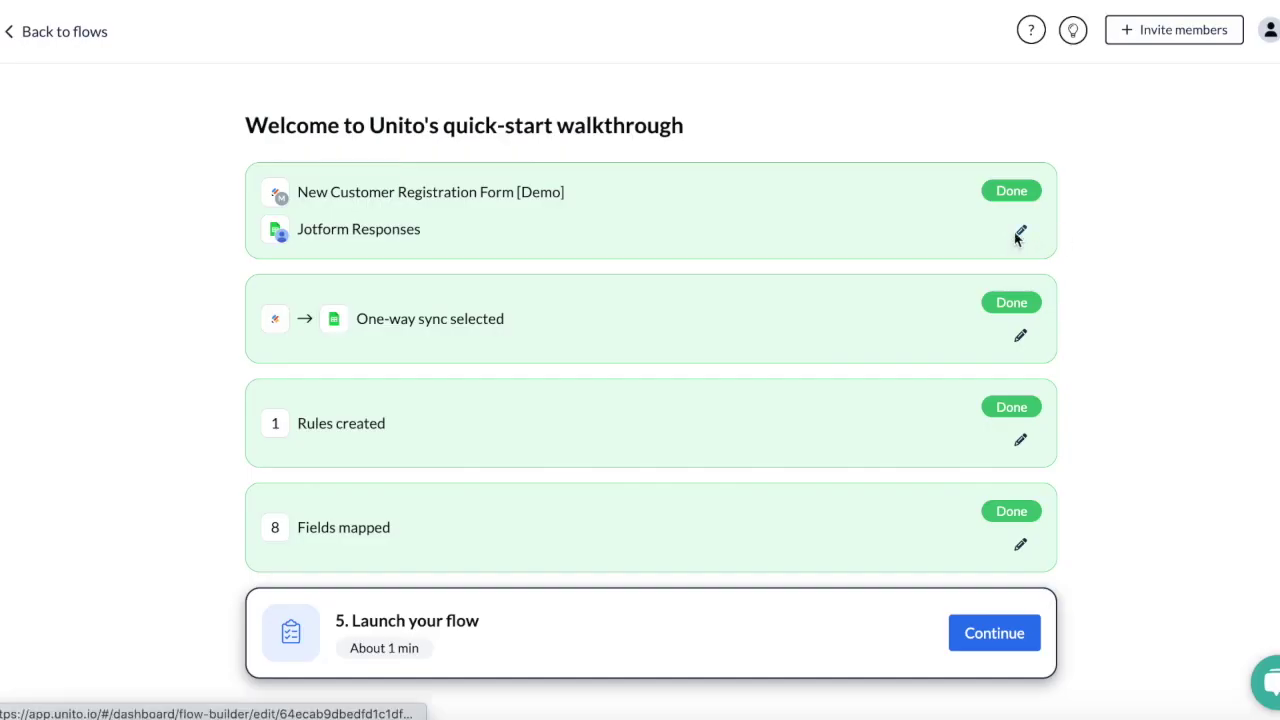
# Step: Open the flow's tool settings to edit which tools it connects
pyautogui.click(1020, 235)
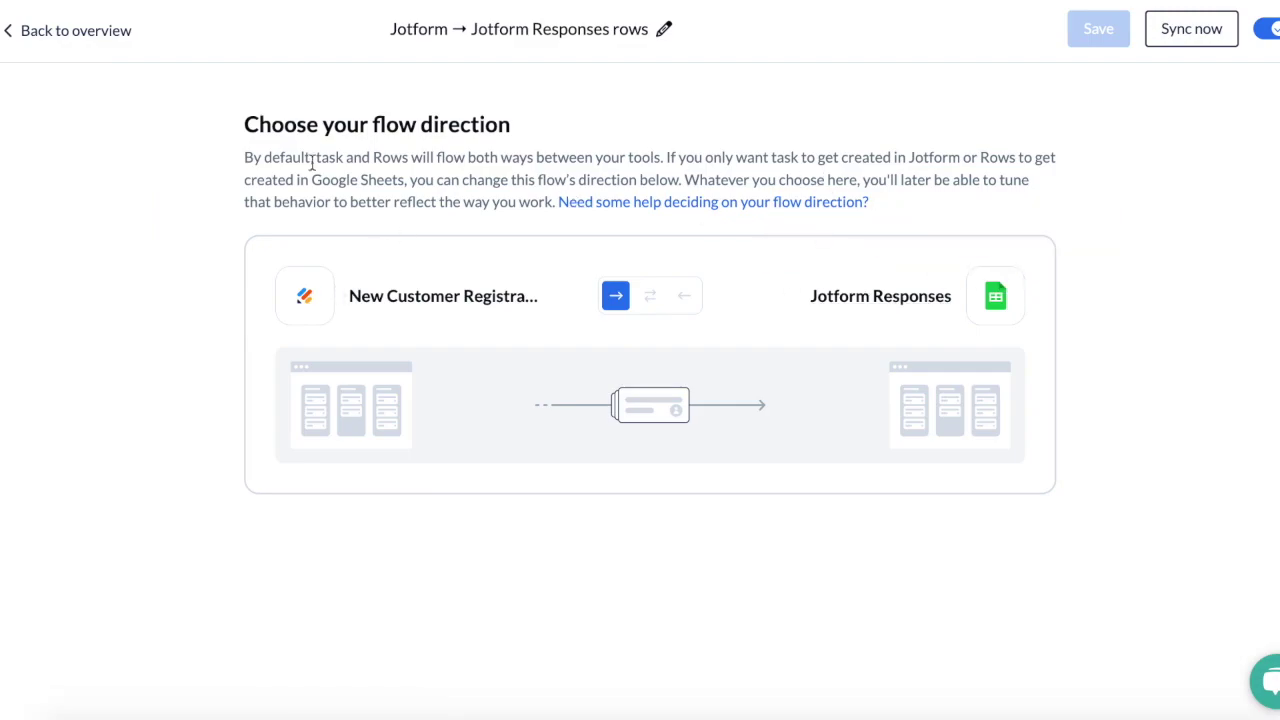
# Step: Return to the overview of the one-way Jotform → Jotform Responses rows flow
pyautogui.click(77, 42)
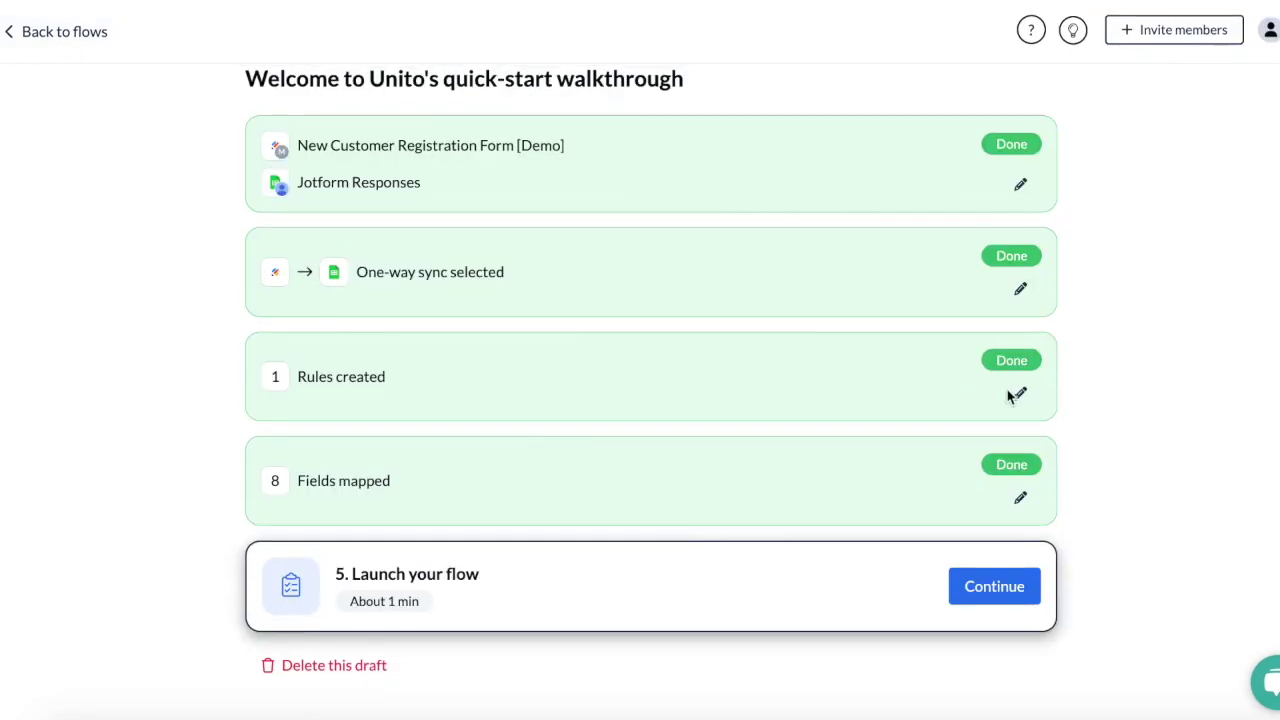
# Step: Delete the Creation date rule, leaving zero rules, then review the eight field mappings
pyautogui.click(1010, 393)
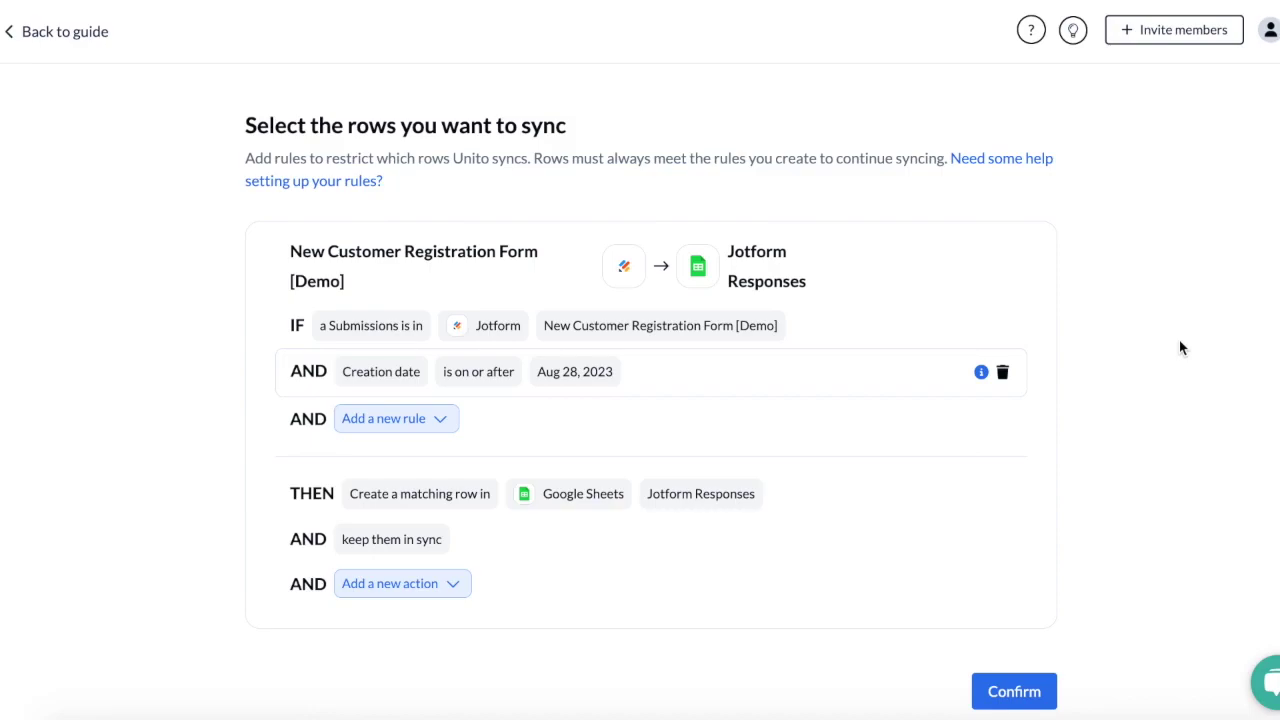
pyautogui.click(1003, 373)
pyautogui.click(1006, 648)
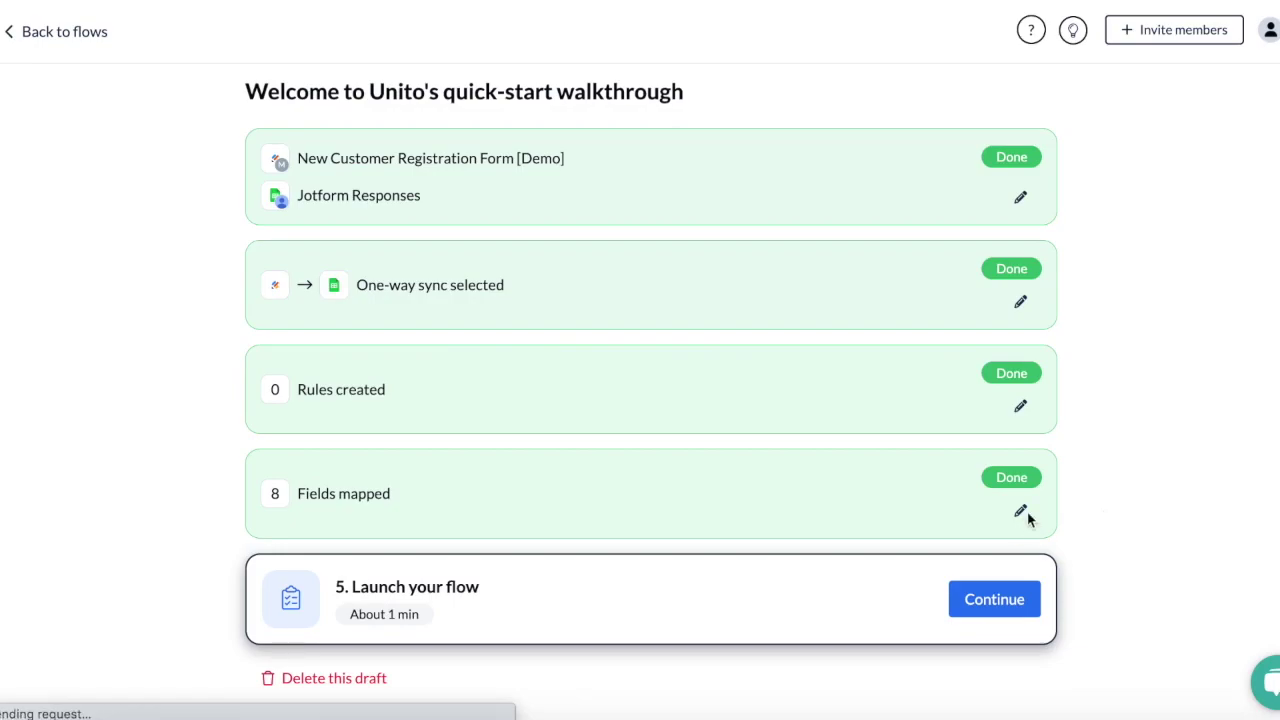
pyautogui.click(1021, 510)
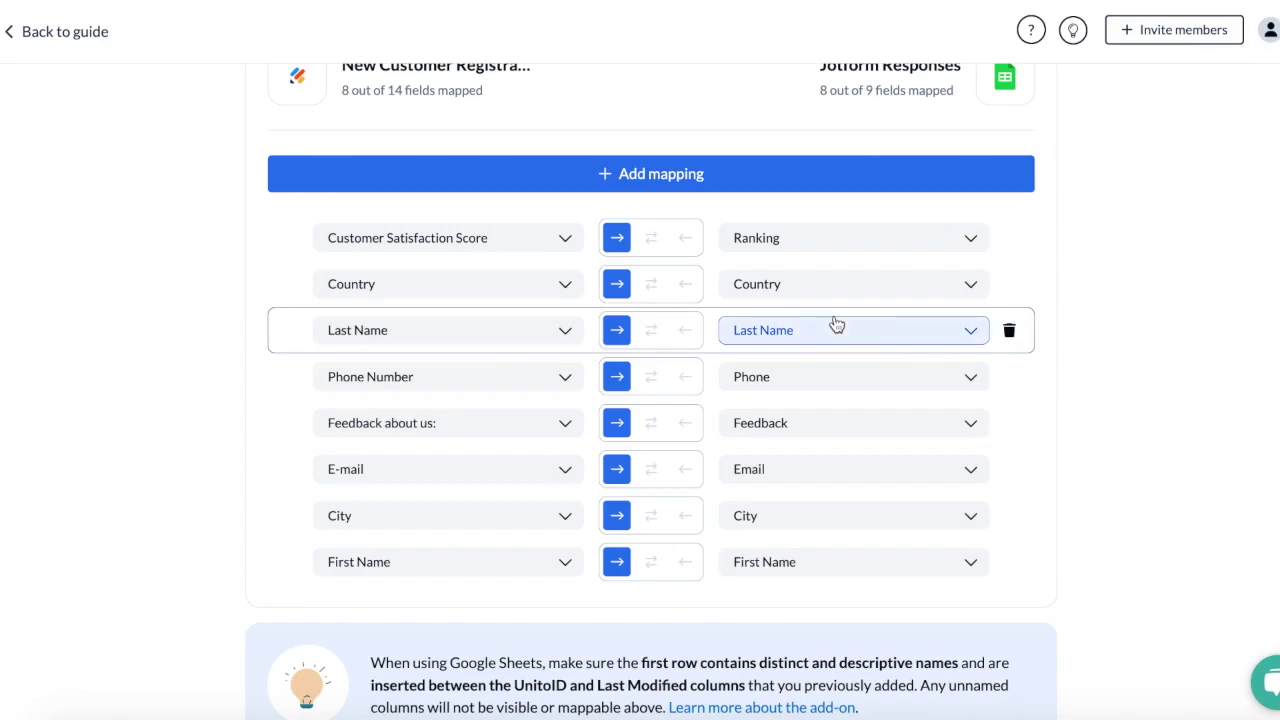
pyautogui.click(62, 31)
pyautogui.scroll(-1, 114, 254)
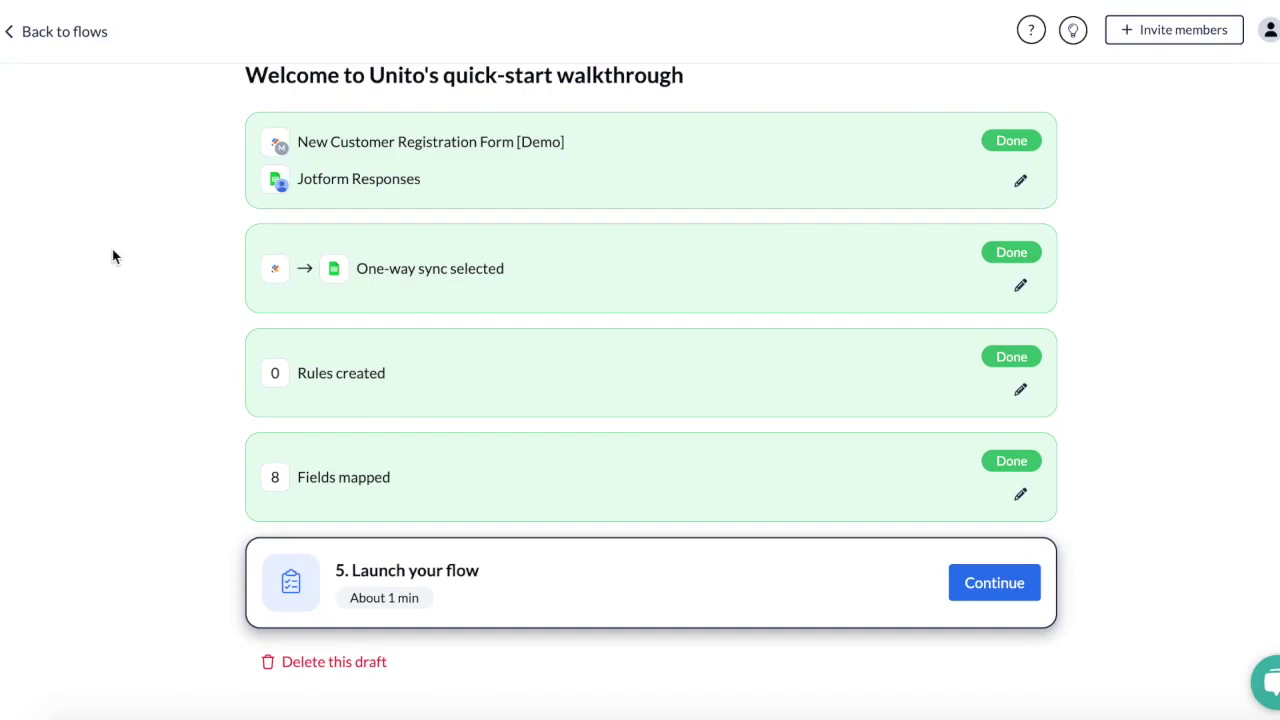
pyautogui.click(1000, 584)
# Step: Launch the flow, then enter the customer's first name in the Jotform form
pyautogui.click(895, 465)
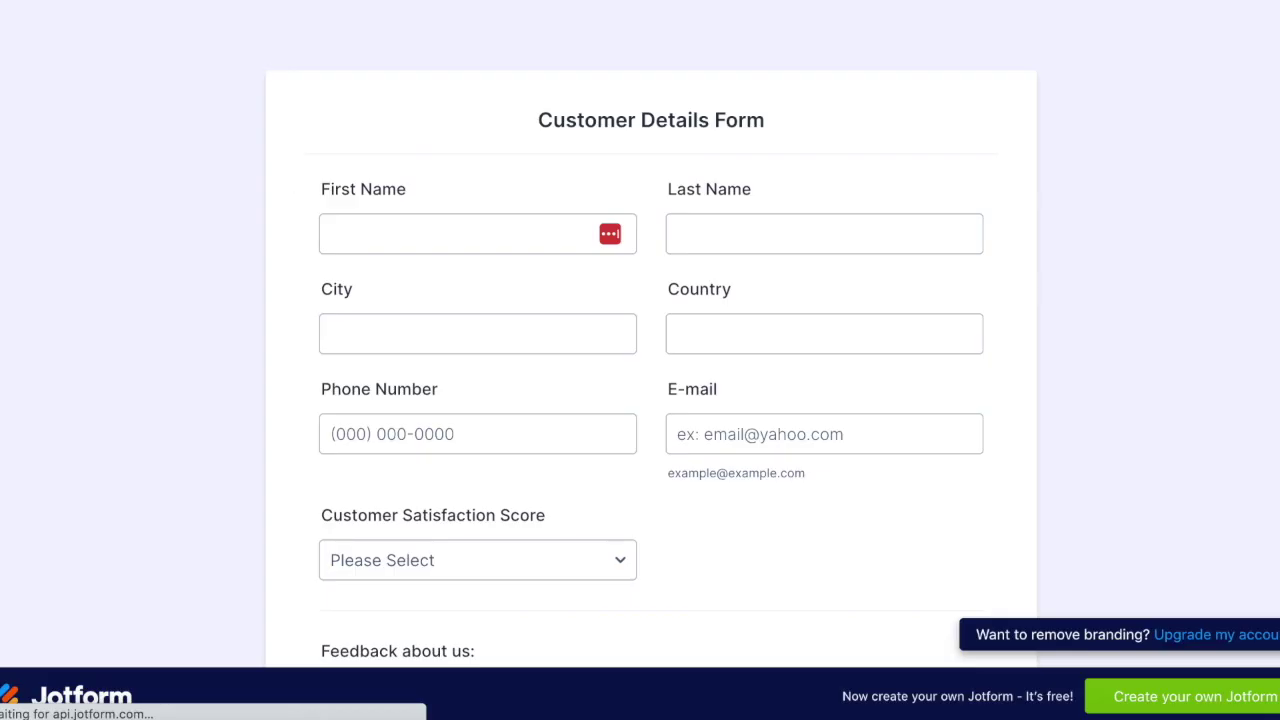
pyautogui.press('Tab')
# Step: Fill in the last name, city Montreal, country Canada, phone number and e-mail
pyautogui.press('Tab')
pyautogui.write('Montreal')
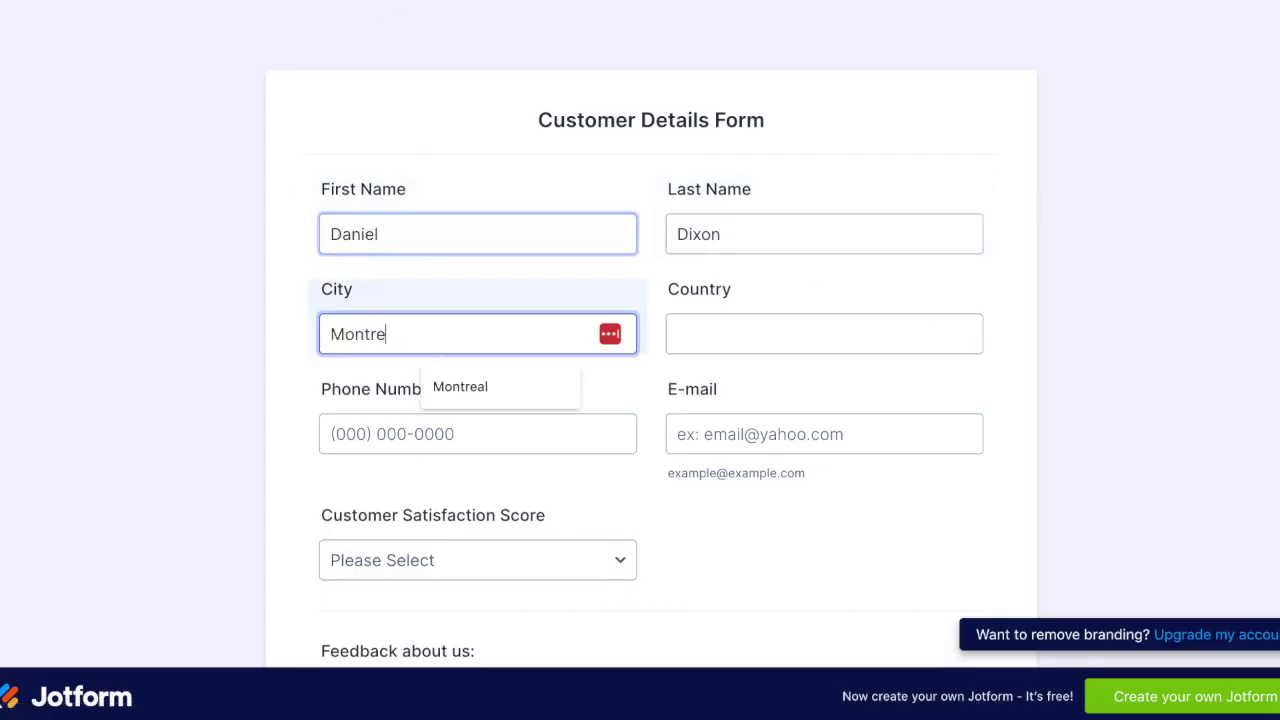
pyautogui.press('Tab')
pyautogui.write('Canada')
pyautogui.press('Tab')
pyautogui.write('1234567890')
pyautogui.press('Tab')
pyautogui.press('Tab')
# Step: Choose satisfaction score 3, add feedback 'This product worked really well', and submit
pyautogui.scroll(-2, 383, 454)
pyautogui.click(383, 454)
pyautogui.click(383, 508)
pyautogui.scroll(-2, 390, 490)
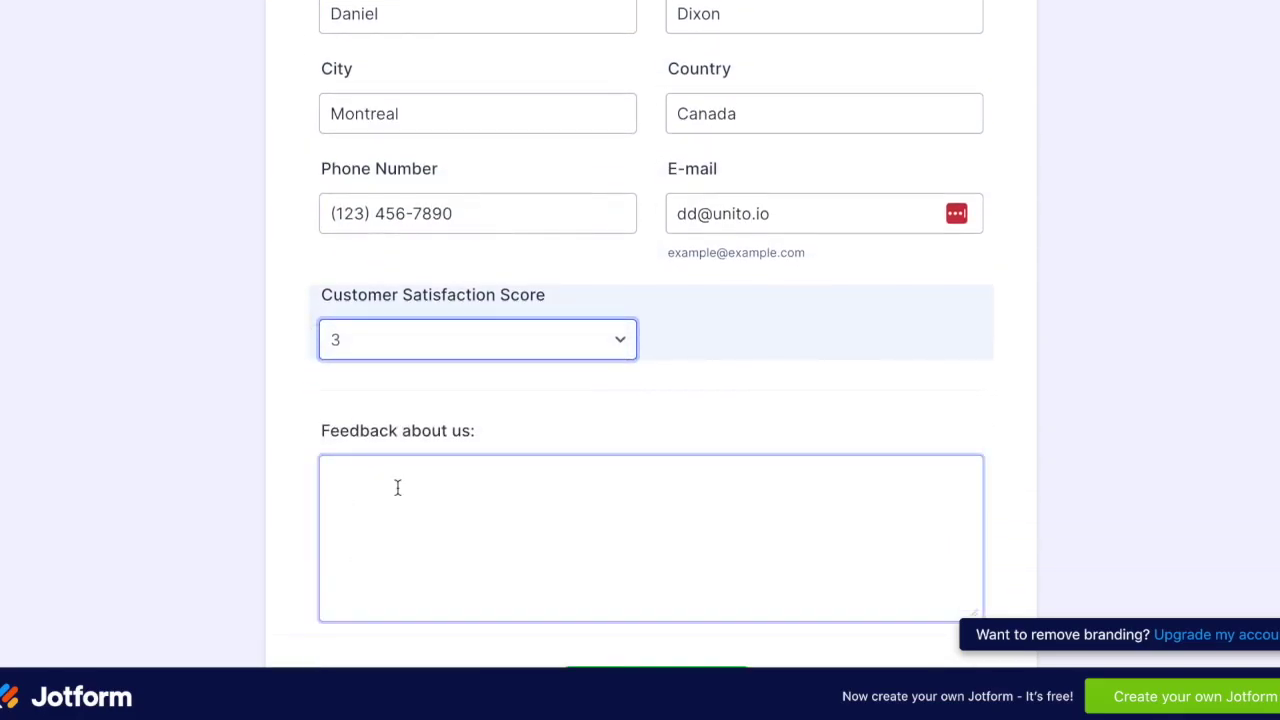
pyautogui.click(397, 487)
pyautogui.write('This product worked really well!')
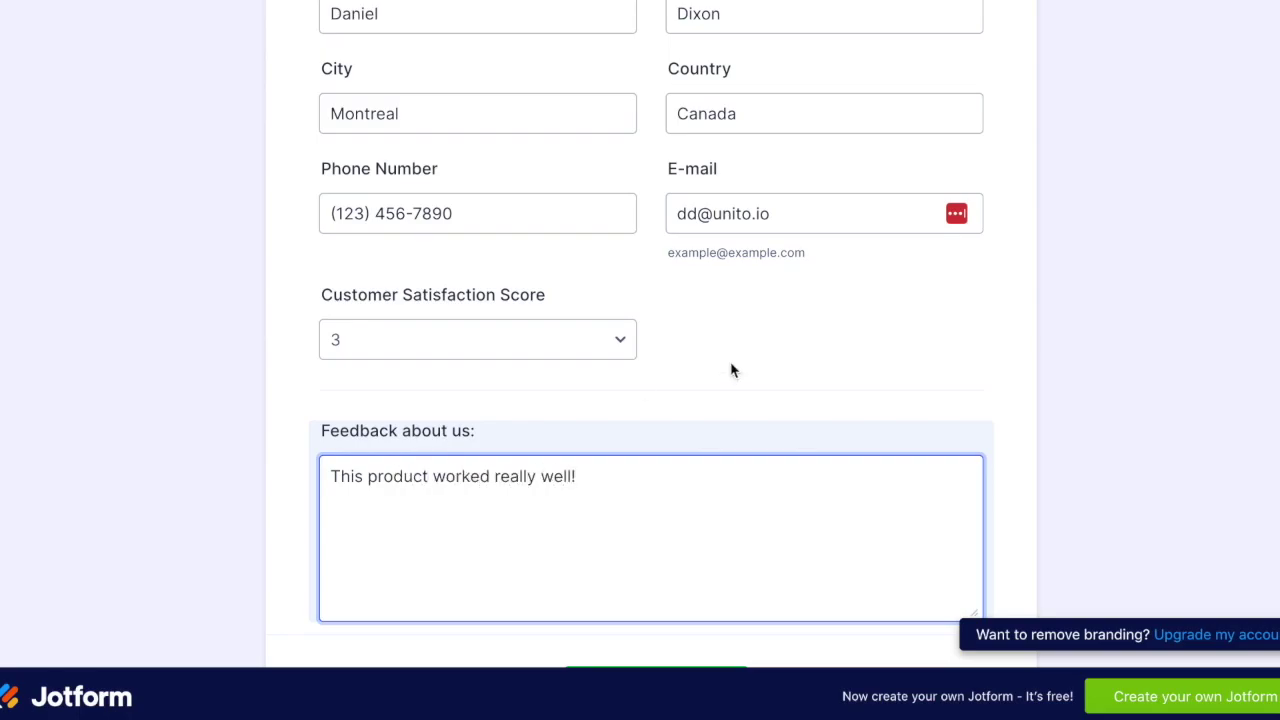
pyautogui.scroll(-2, 729, 369)
pyautogui.click(682, 536)
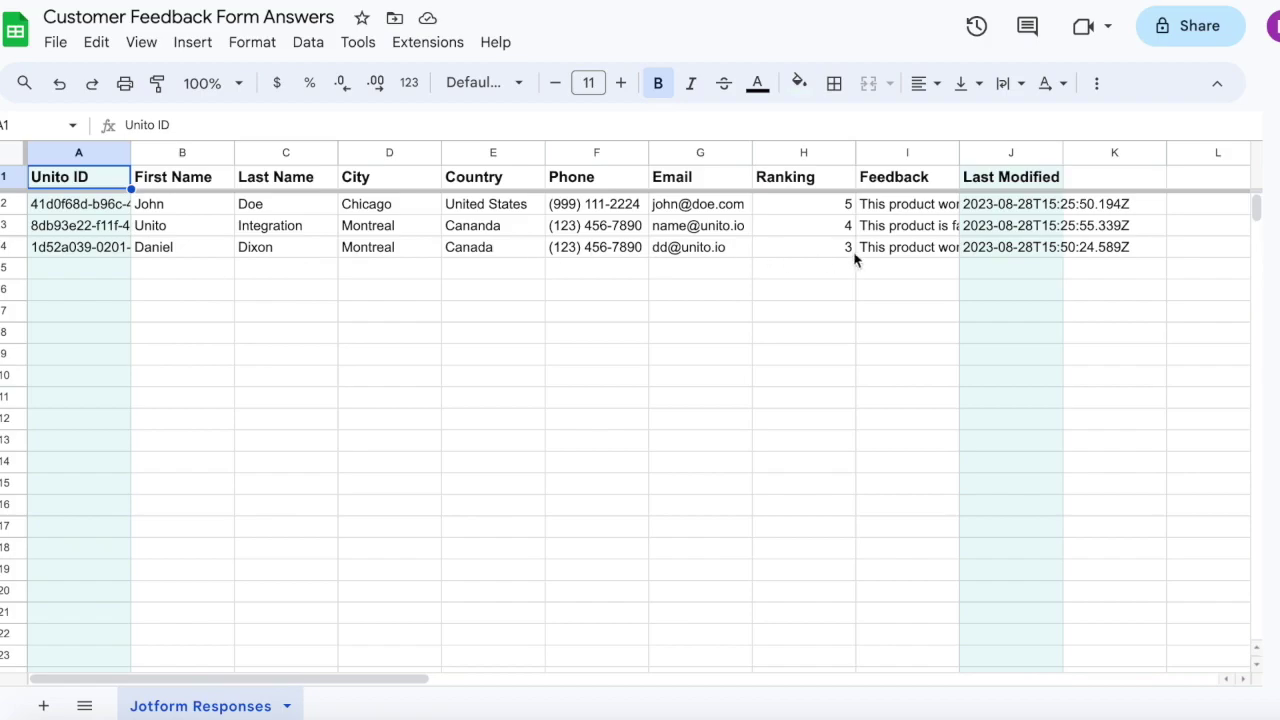
# Step: Widen the Feedback column to reveal the full comments for all three responses
pyautogui.moveTo(960, 152); pyautogui.dragTo(1209, 156)
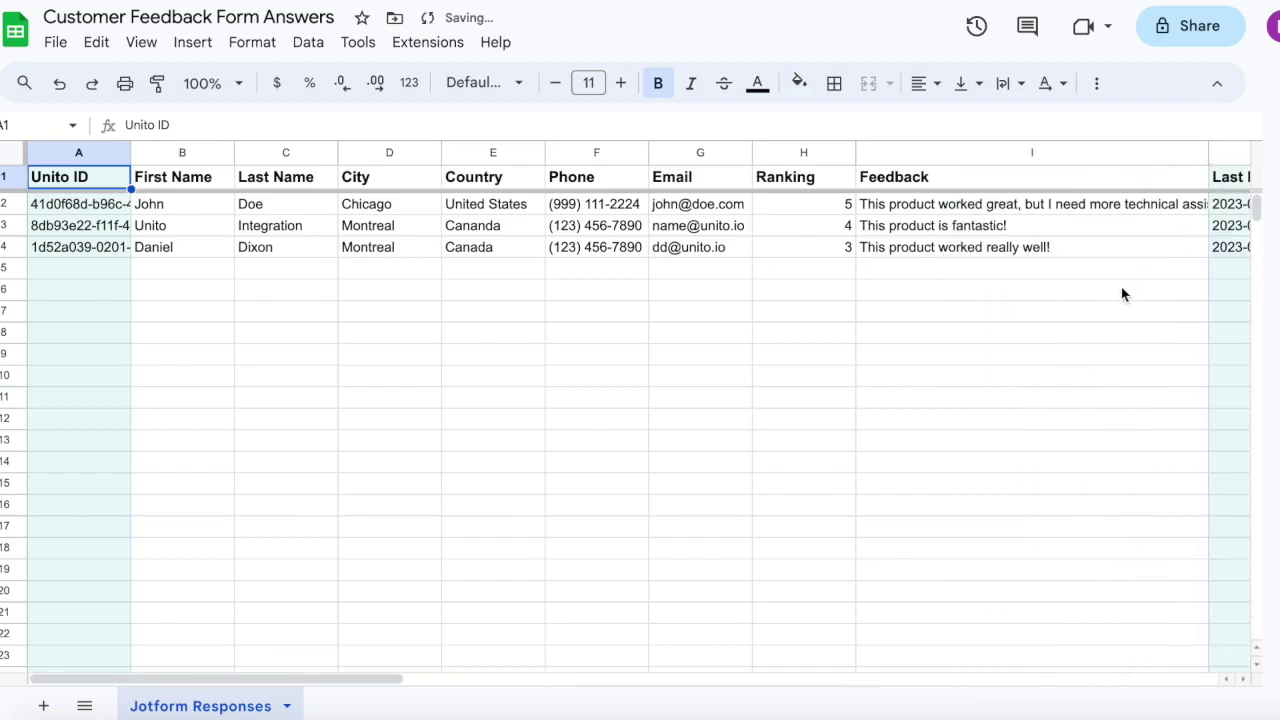